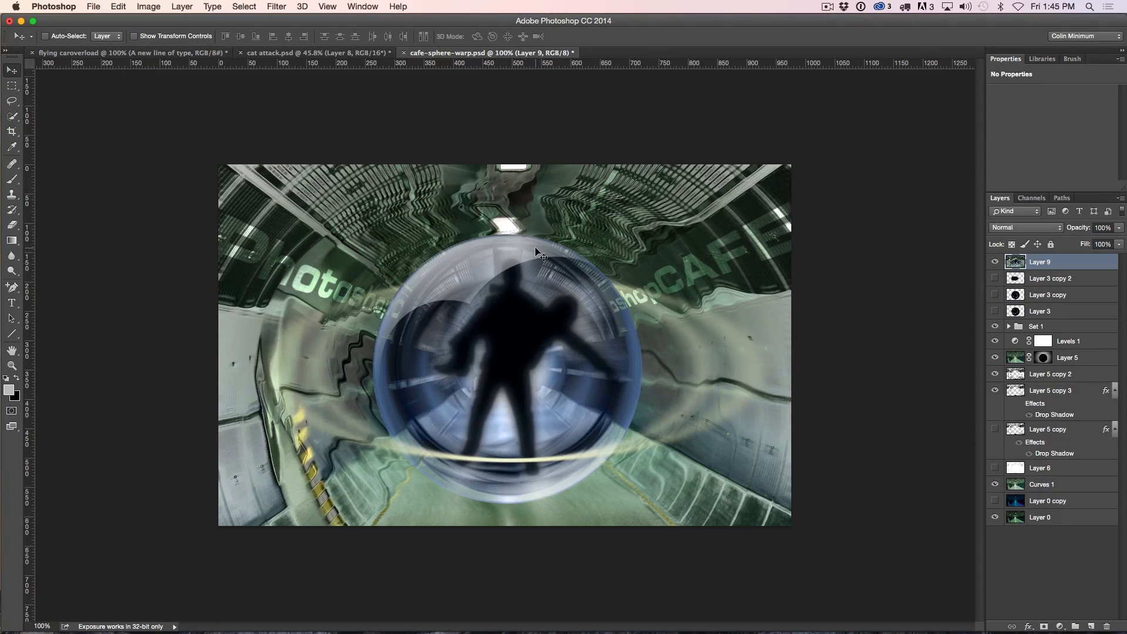
Step: Start a Lens Flare filter and place its centre roughly on the ceiling light
click(278, 6)
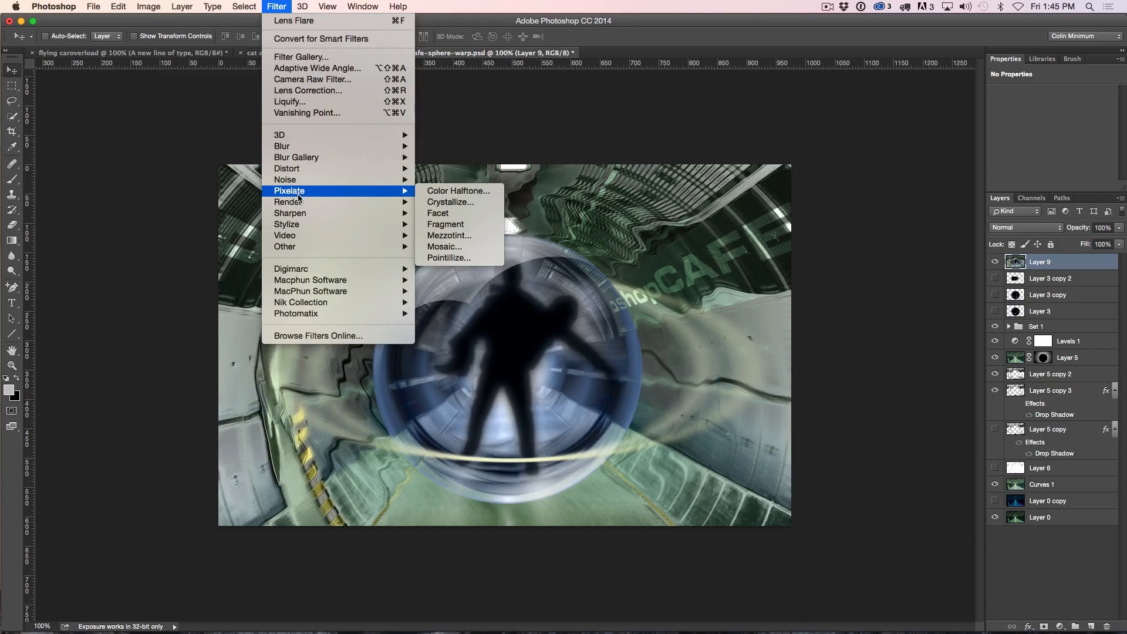
mouse_move(289, 202)
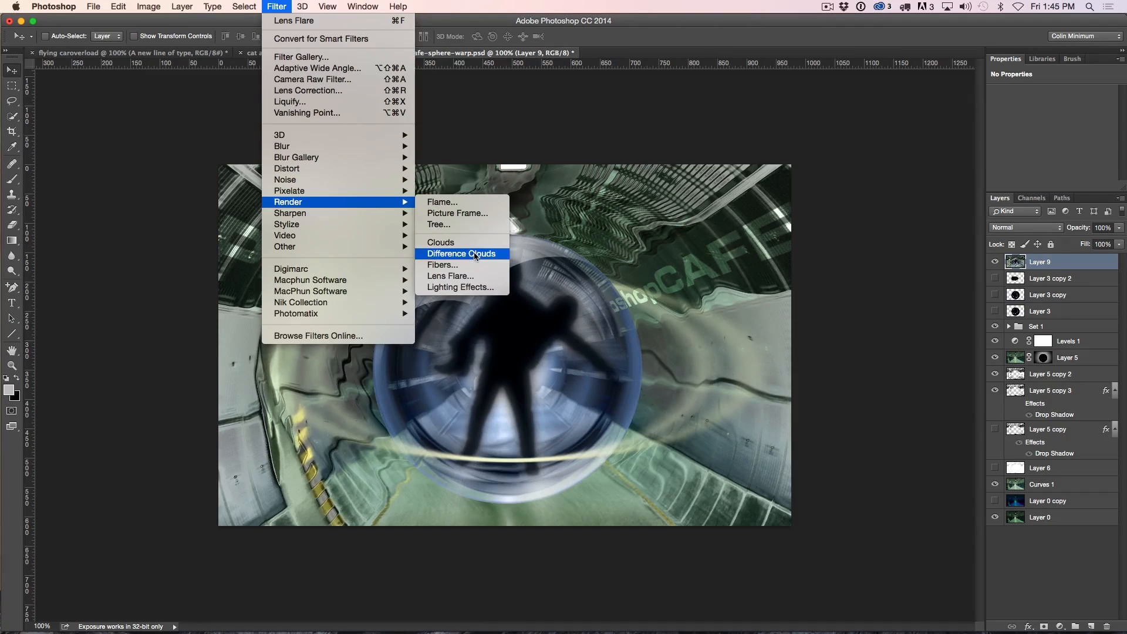
click(472, 276)
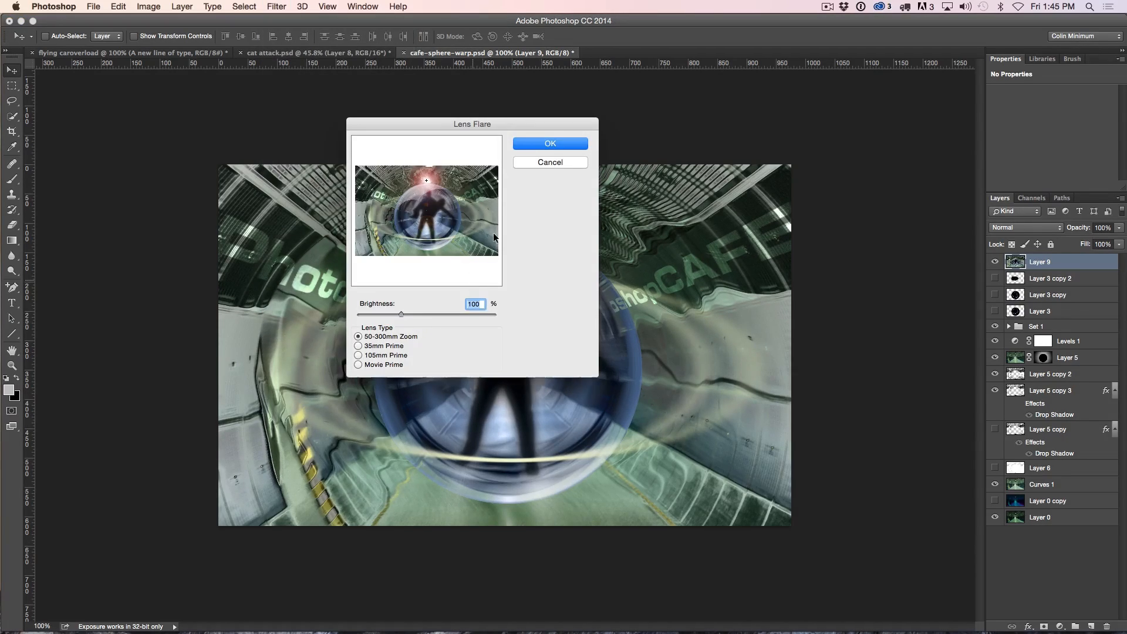
drag(472, 123, 758, 110)
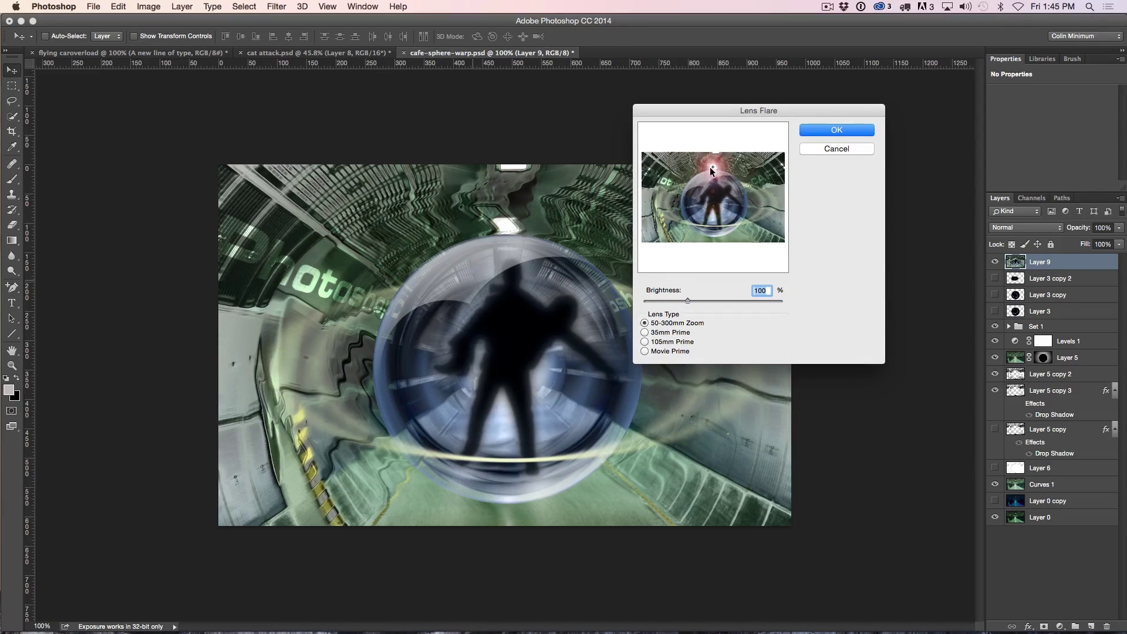
click(712, 167)
Step: Set the precise flare centre to X 492, Y 112 and render the flare onto the top layer
alt+click(714, 166)
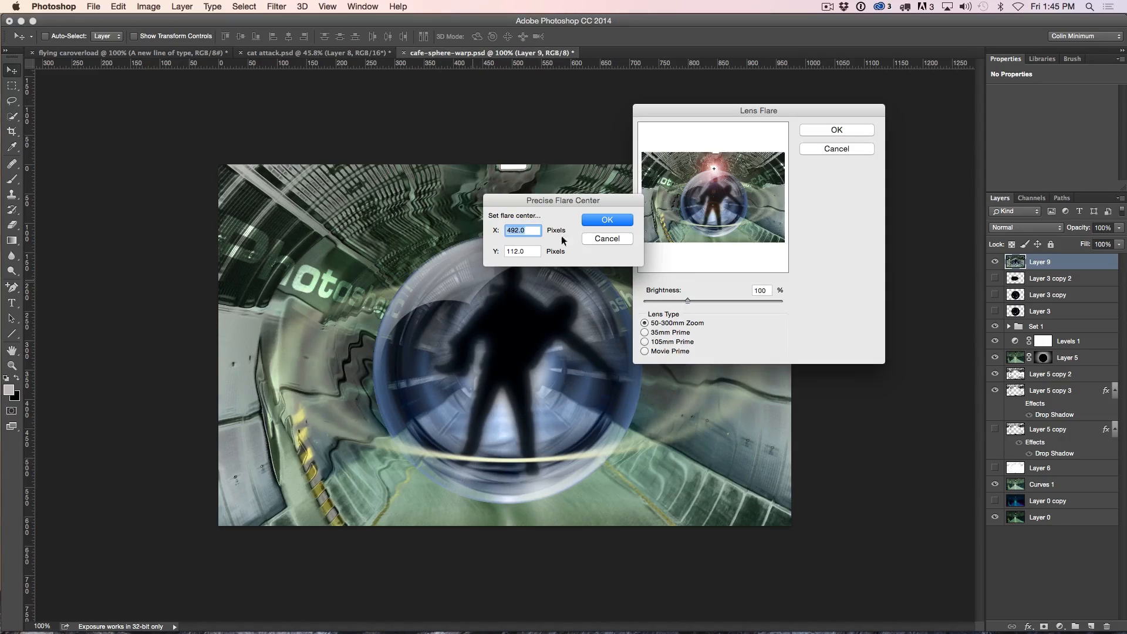
click(607, 219)
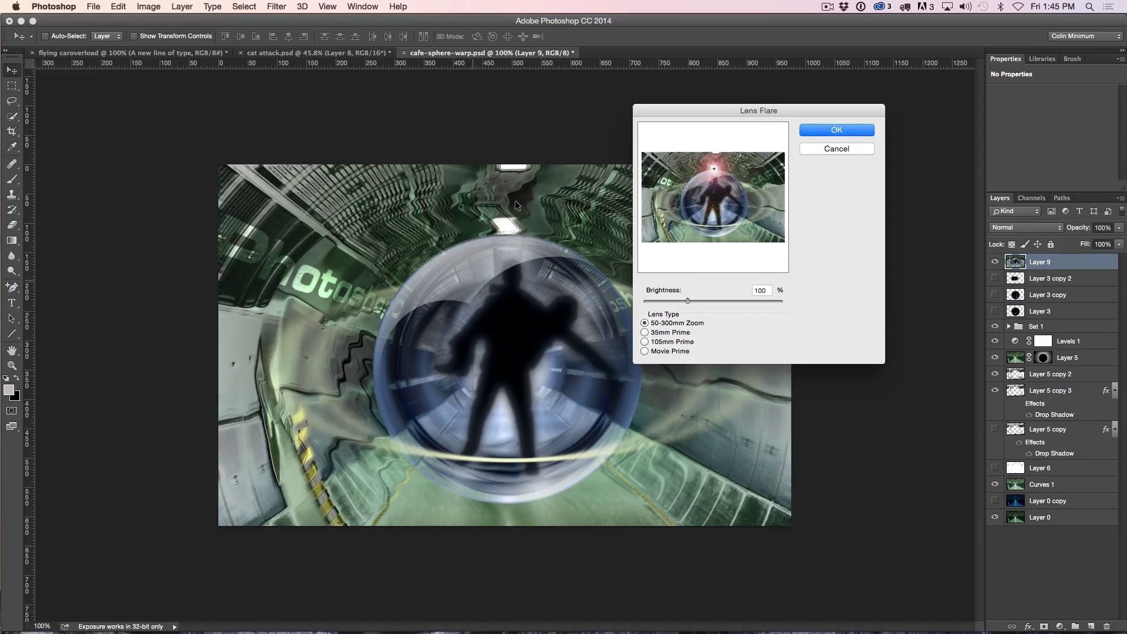
click(835, 132)
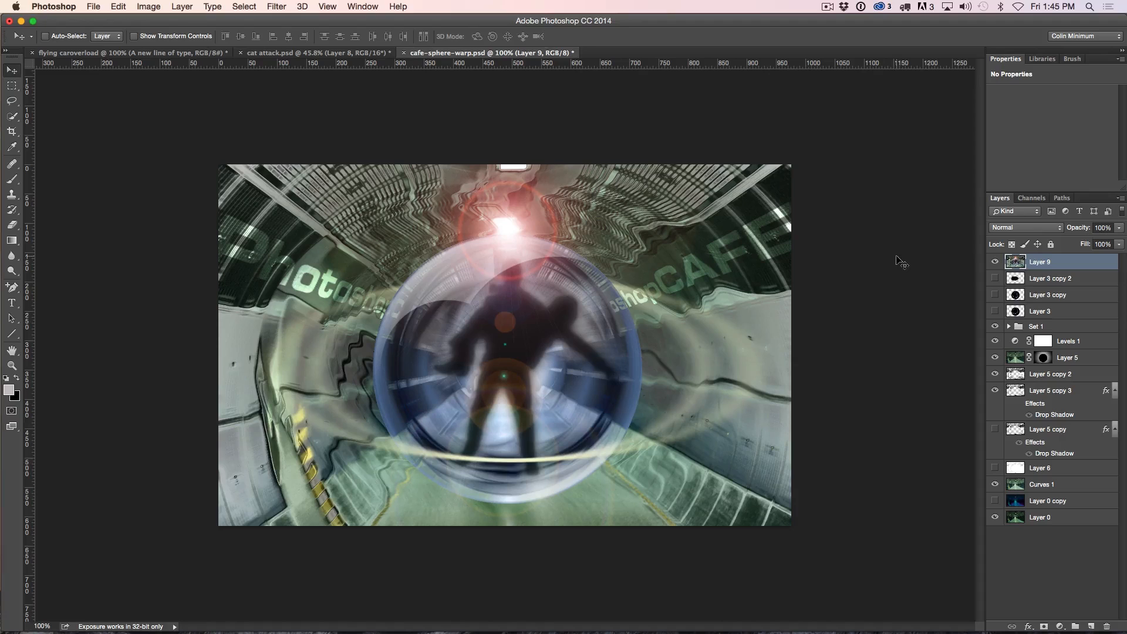
Step: Undo the lens flare and begin a new layer with its options dialog shown
key(super+z)
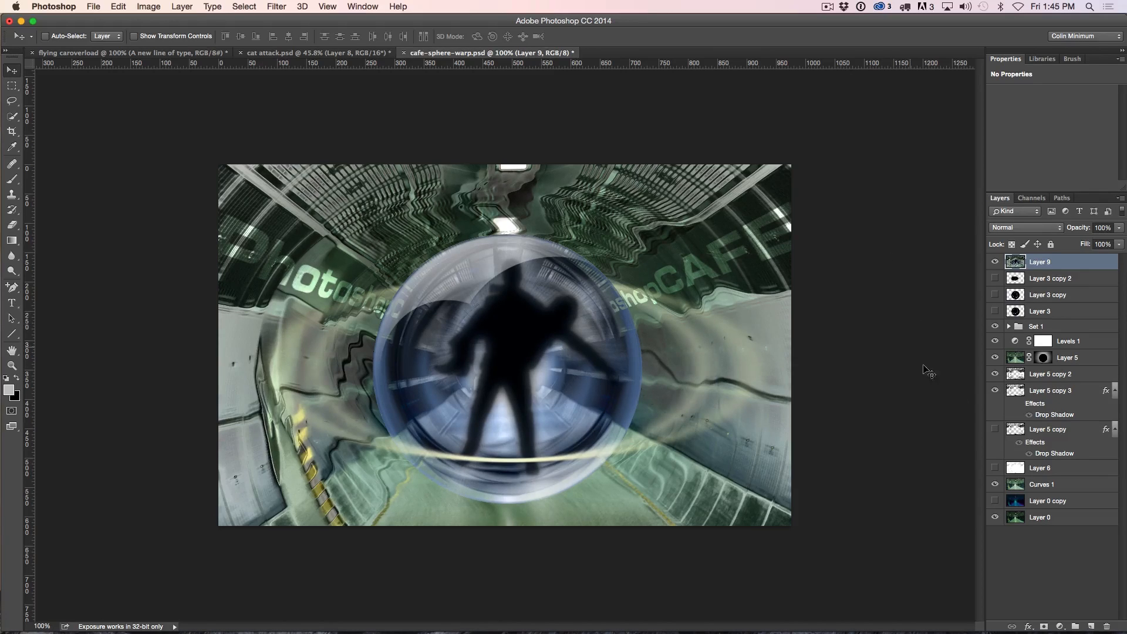
key(alt)
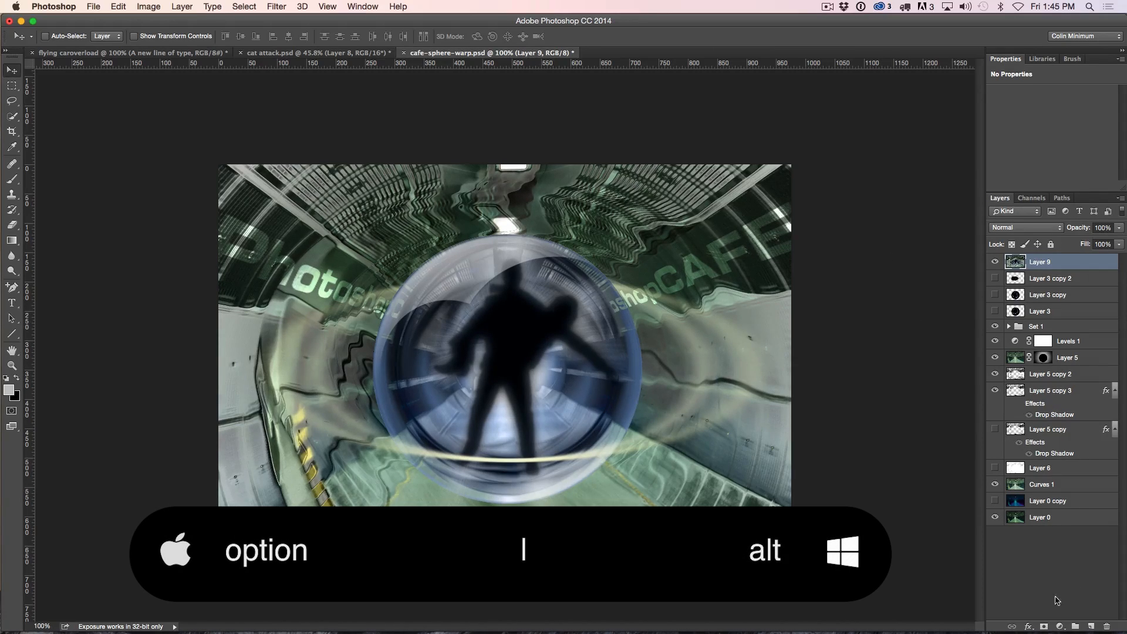
alt+click(1092, 626)
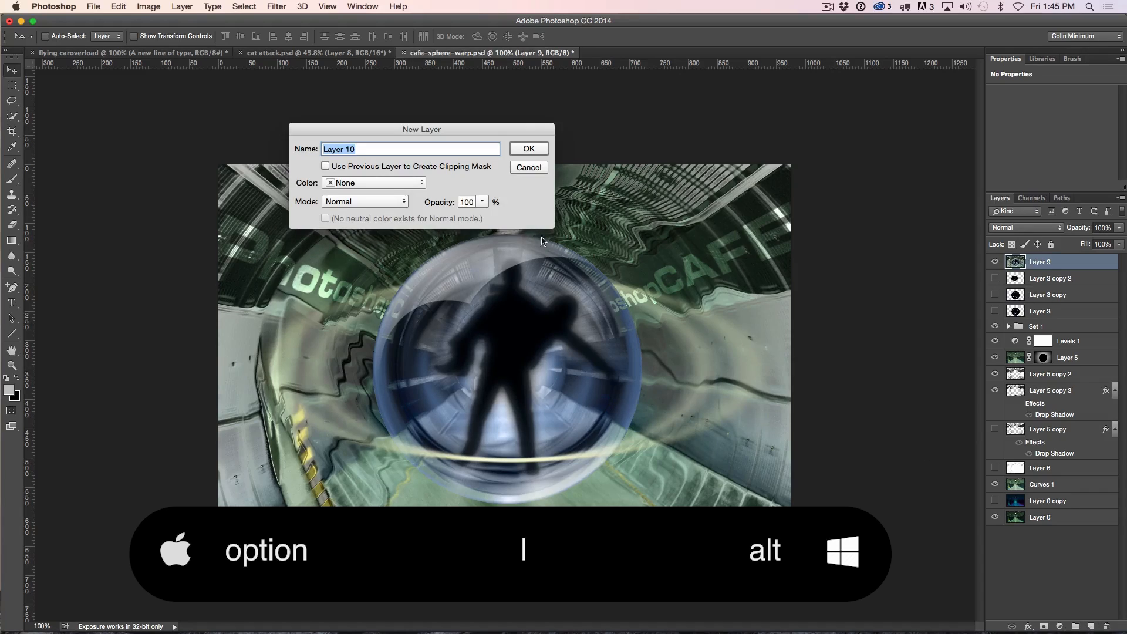
Step: Create Layer 10 in Overlay mode filled with 50% gray neutral colour
click(361, 202)
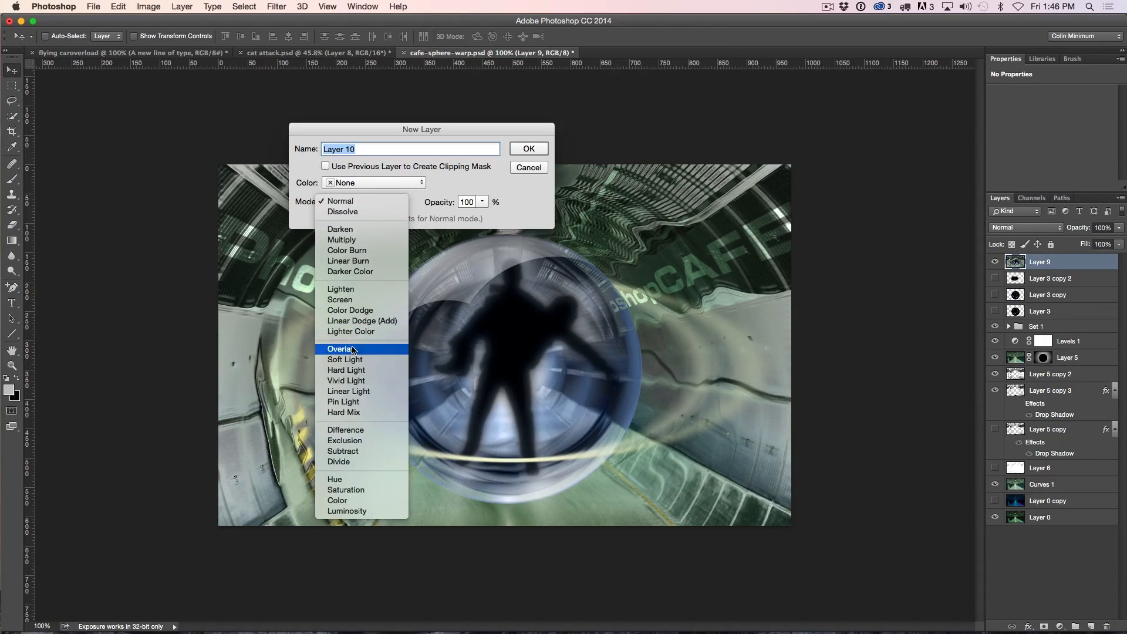
click(344, 296)
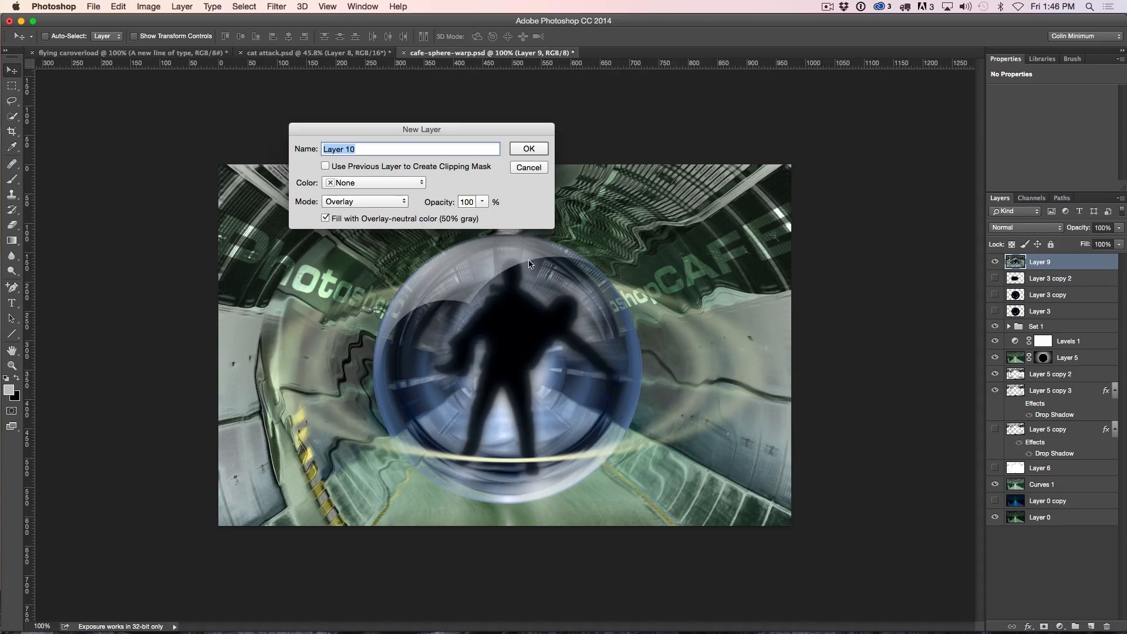
click(528, 150)
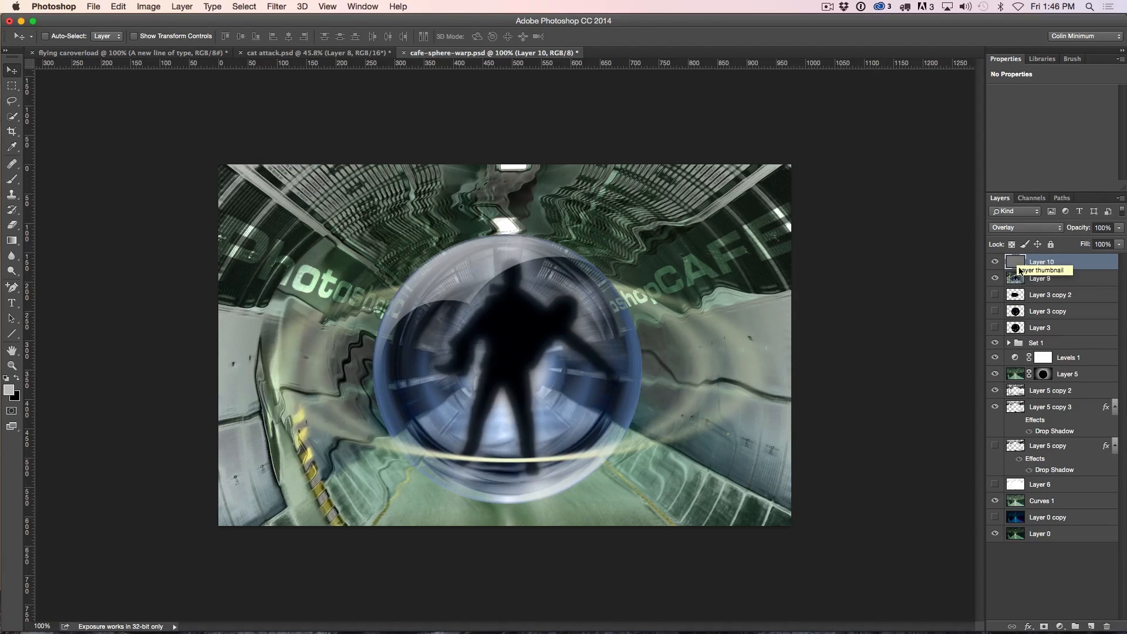
click(277, 6)
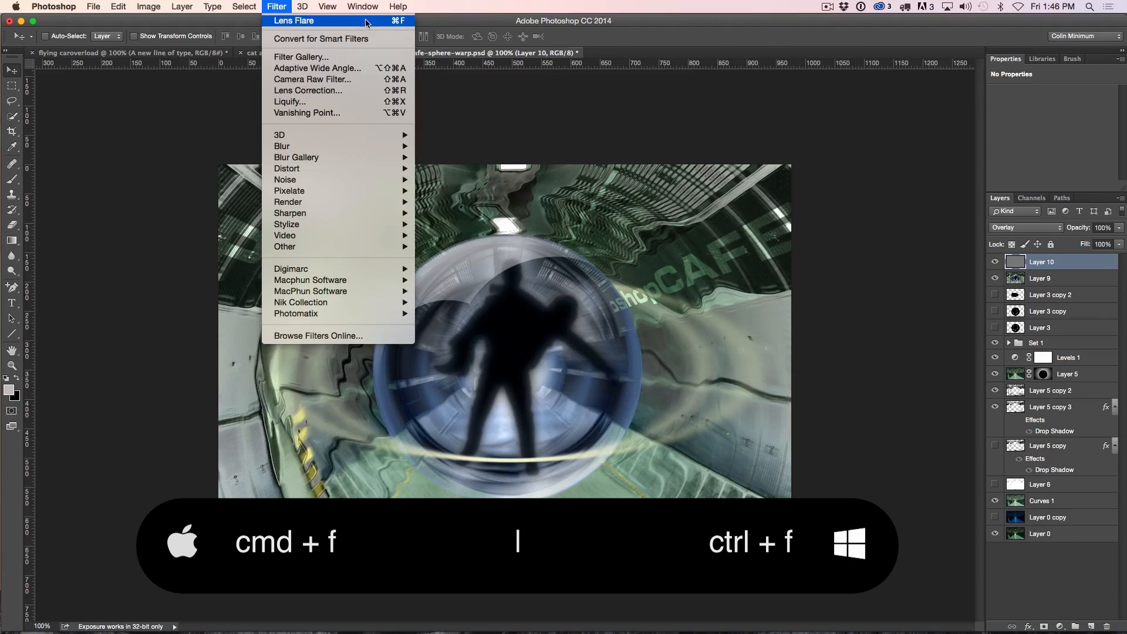
Step: Reapply the lens flare to Layer 10, compare visibility, and reposition the glow above the sphere
click(289, 24)
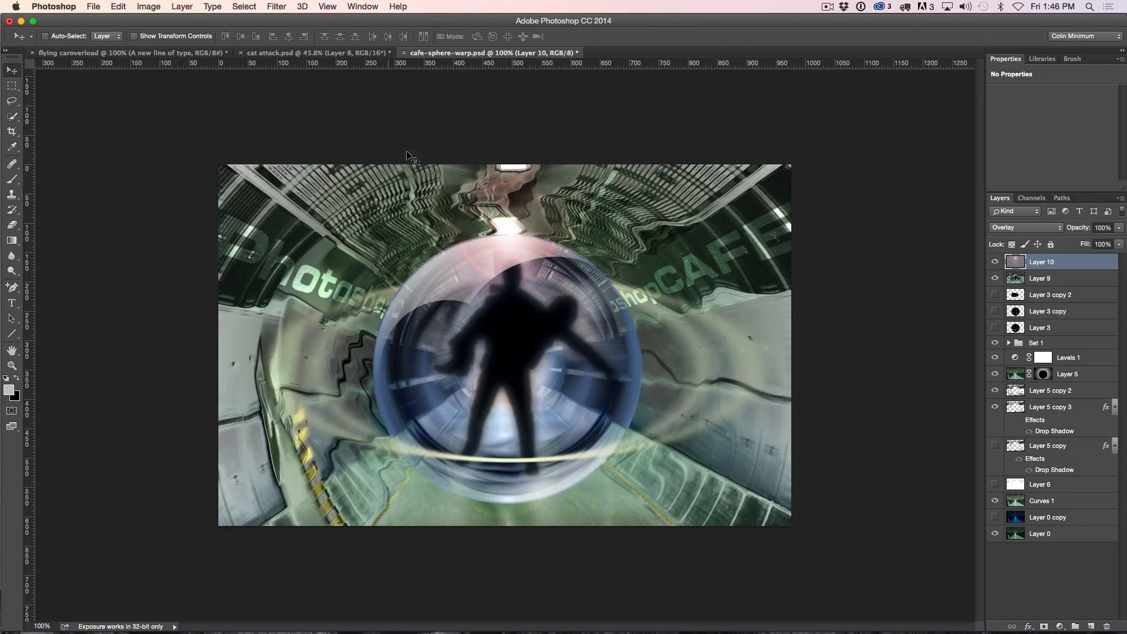
click(994, 261)
click(994, 261)
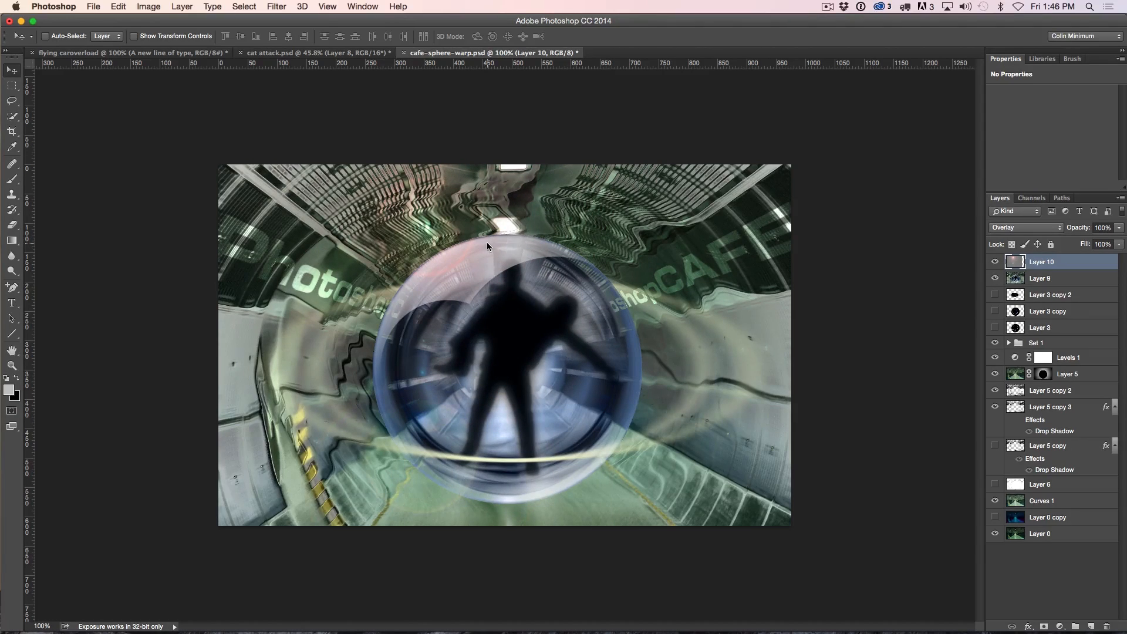
drag(420, 415, 493, 291)
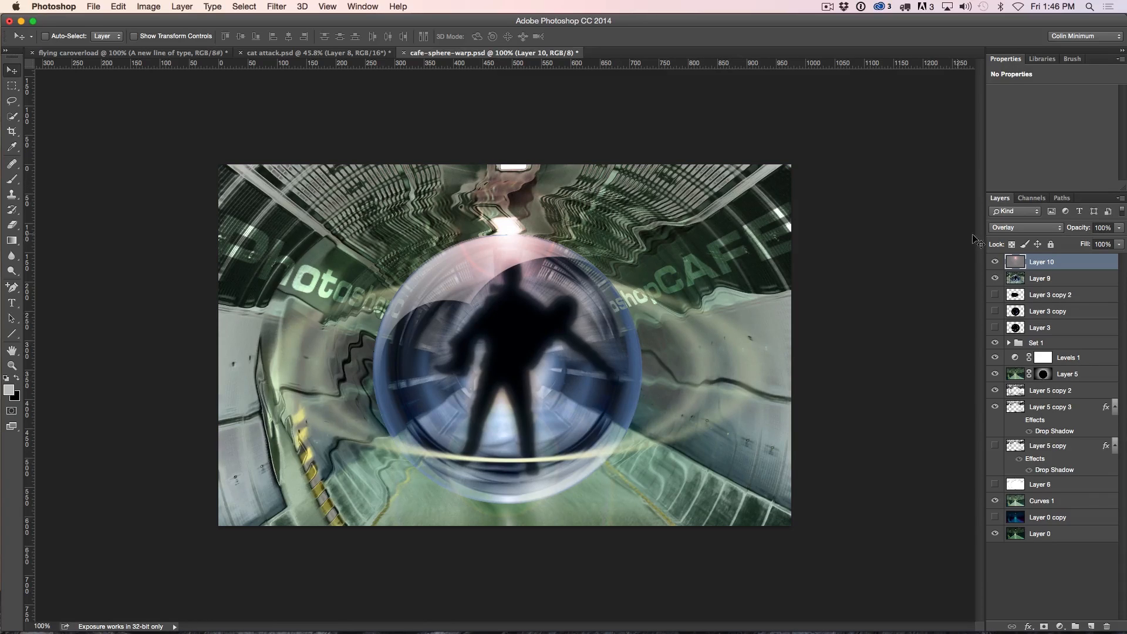
Step: Duplicate Layer 10 with Cmd+J and toggle both flare layers to compare the doubled glow
key(super+j)
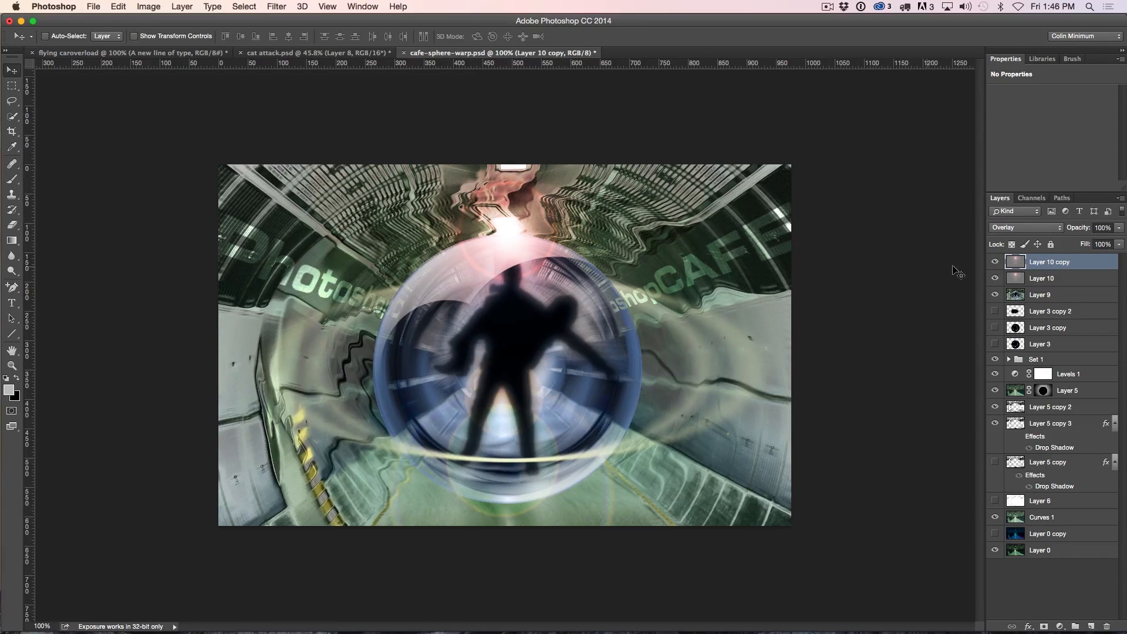
click(995, 278)
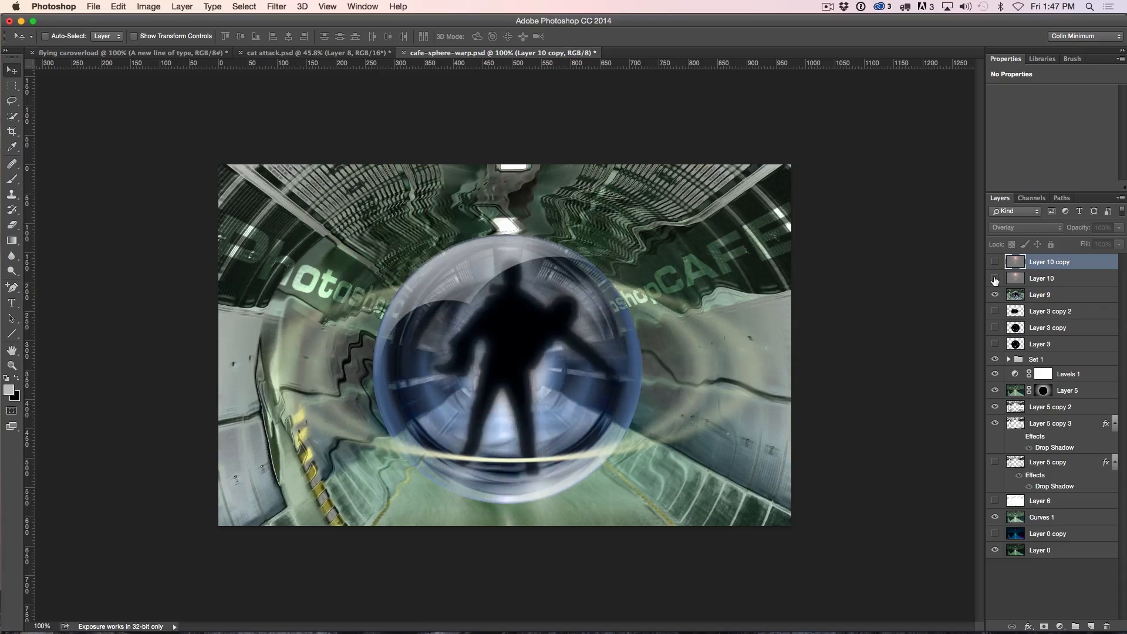
click(995, 262)
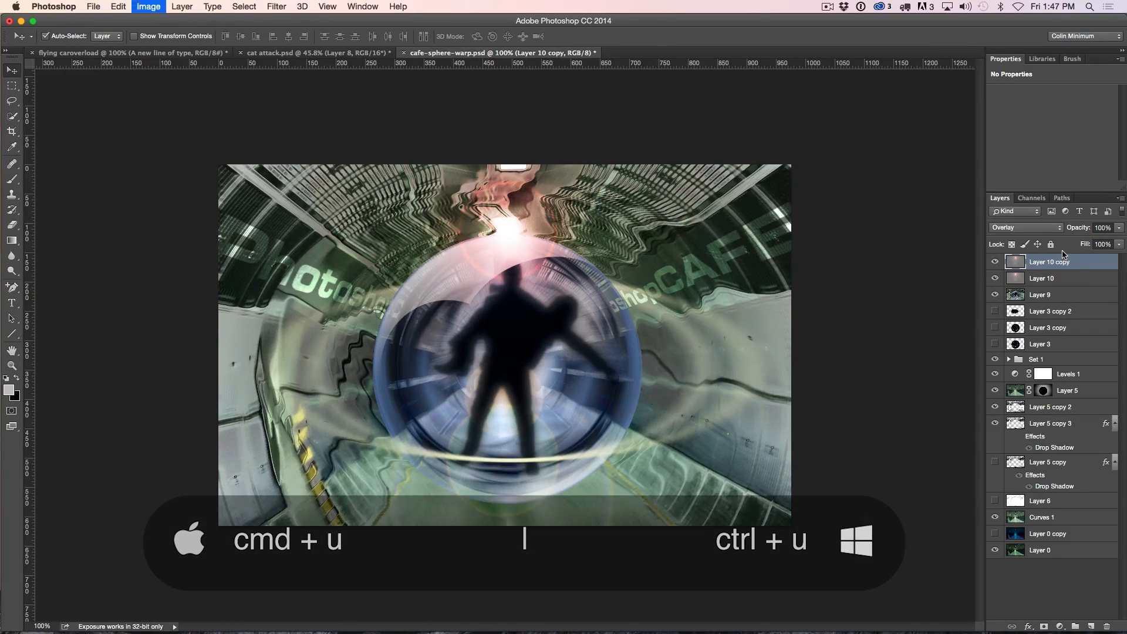
key(super+u)
Step: Shift the hue of Layer 10 copy to -82 so the glow turns purple-pink
drag(773, 126, 733, 130)
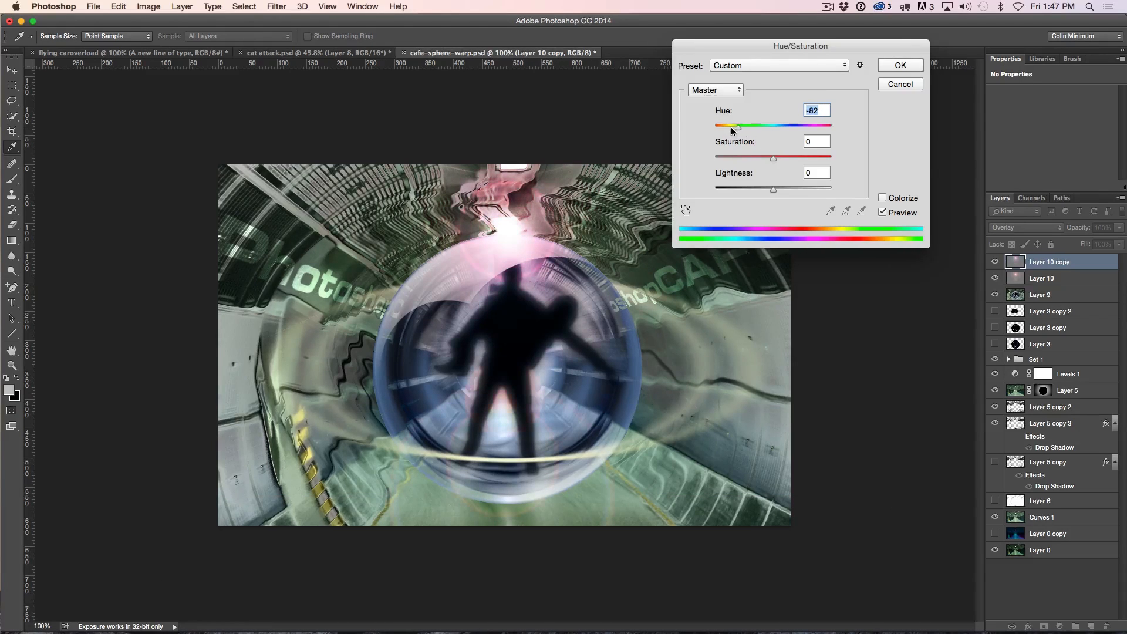
click(906, 65)
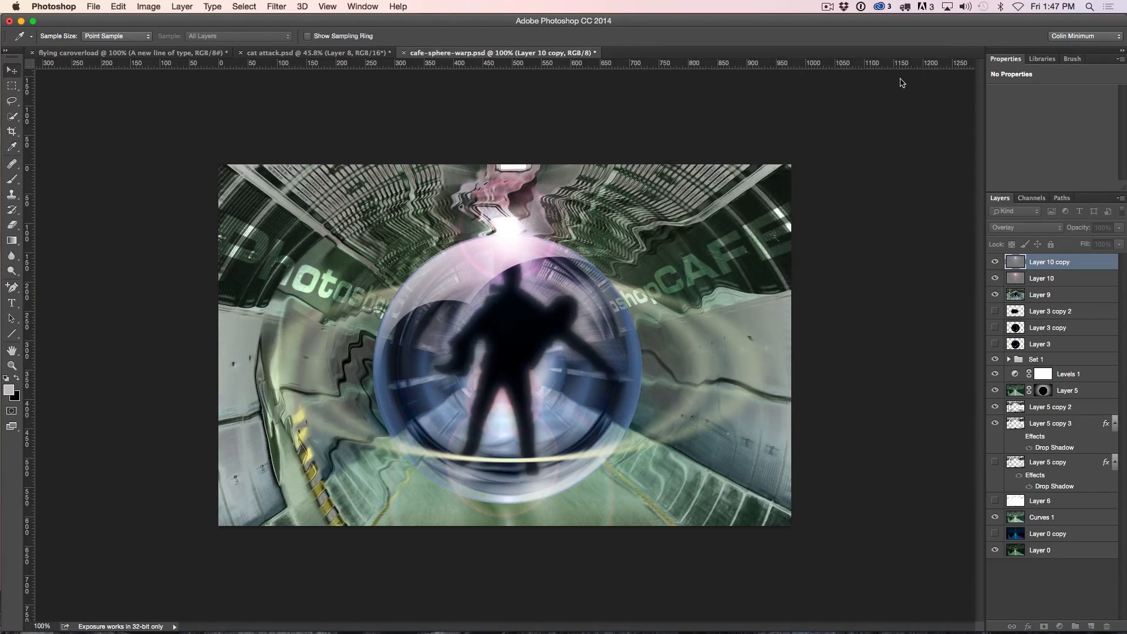